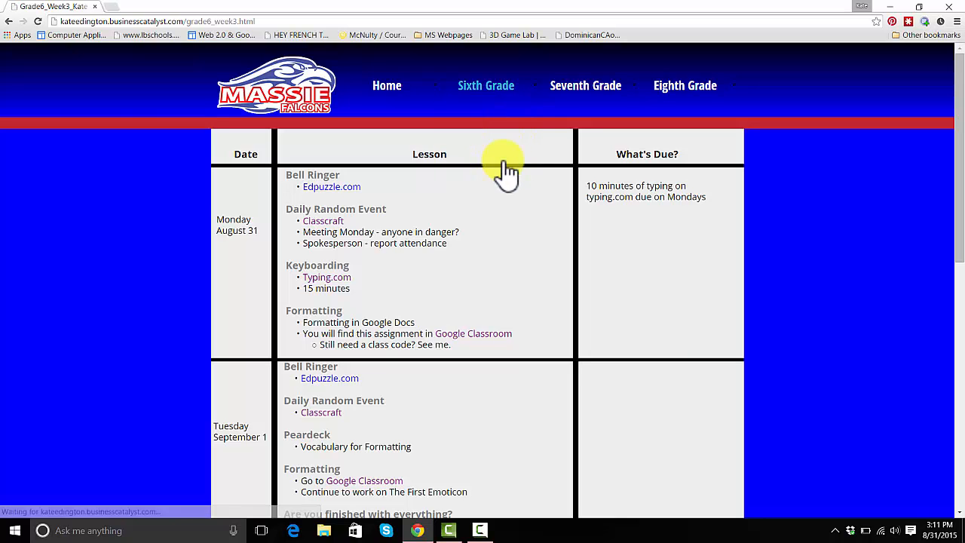
Open Google Classroom's 7th period Computer Apps 6th Grade class and scroll to the 01 Formatting assignment
{"action": "left_click_drag", "start_coordinate": [956, 151], "coordinate": [954, 192]}
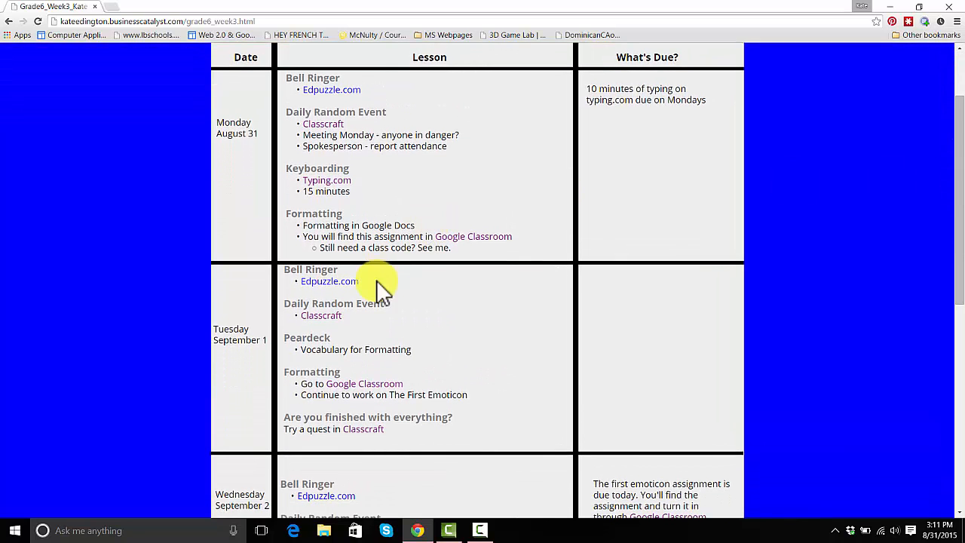
{"action": "left_click", "coordinate": [369, 386]}
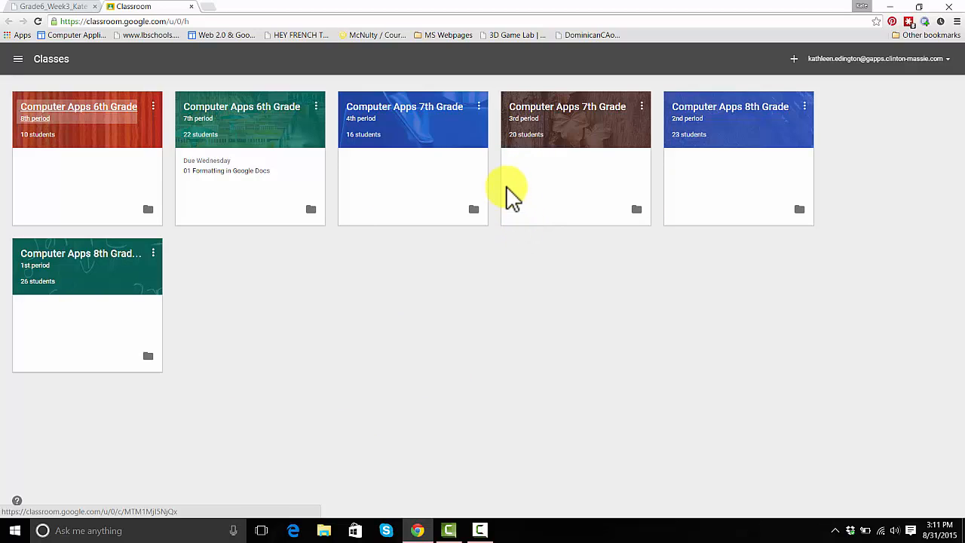
{"action": "left_click", "coordinate": [232, 109]}
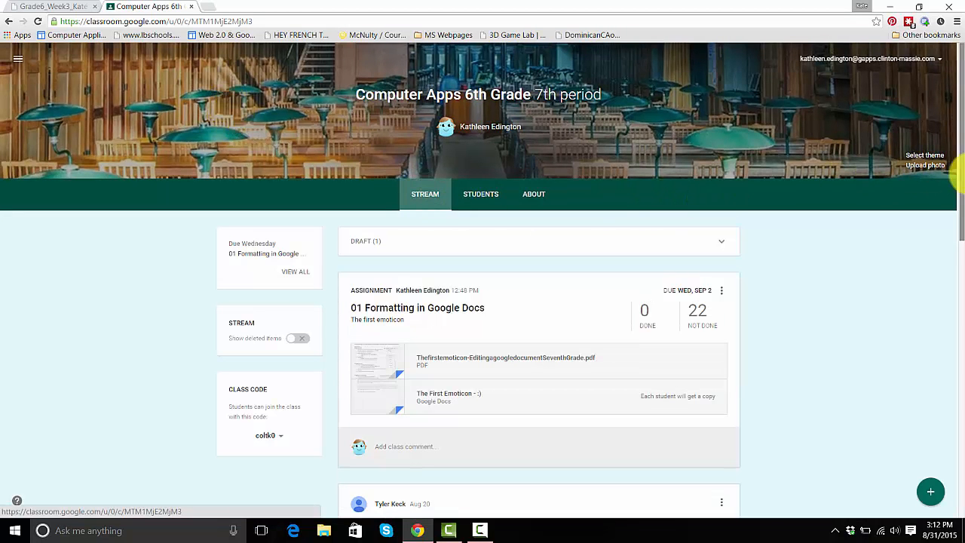
{"action": "left_click_drag", "start_coordinate": [958, 178], "coordinate": [958, 198]}
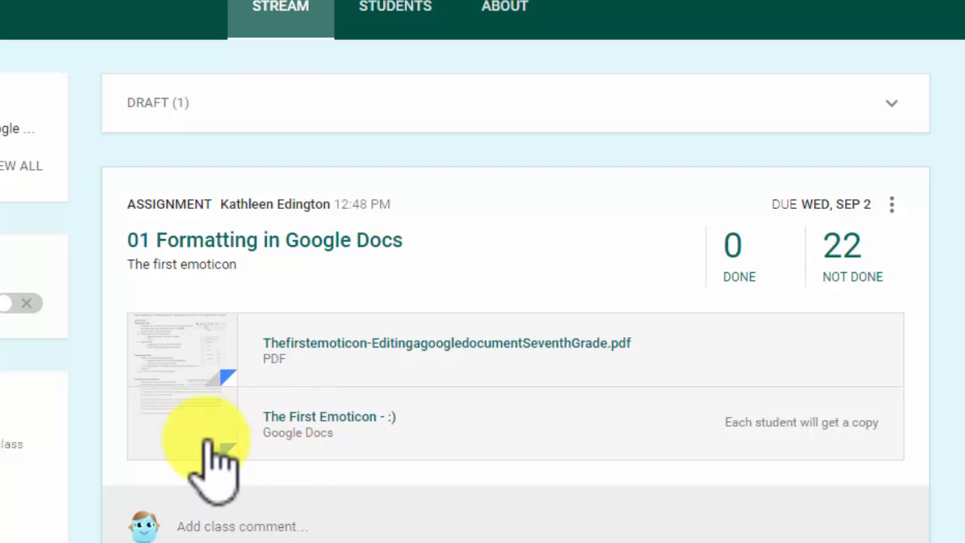
Open the assignment's instructions PDF, then the student copy of The First Emoticon doc
{"action": "left_click", "coordinate": [217, 370]}
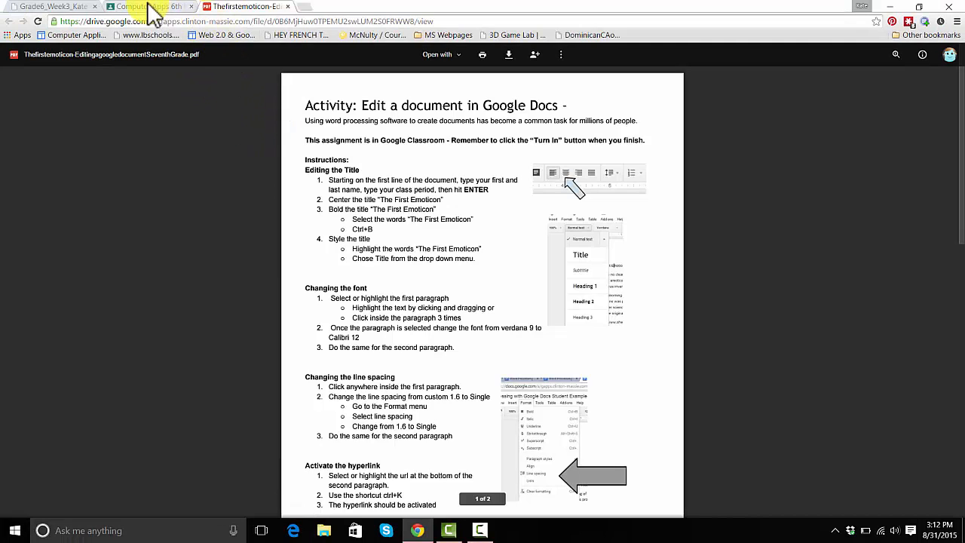
{"action": "left_click", "coordinate": [154, 8]}
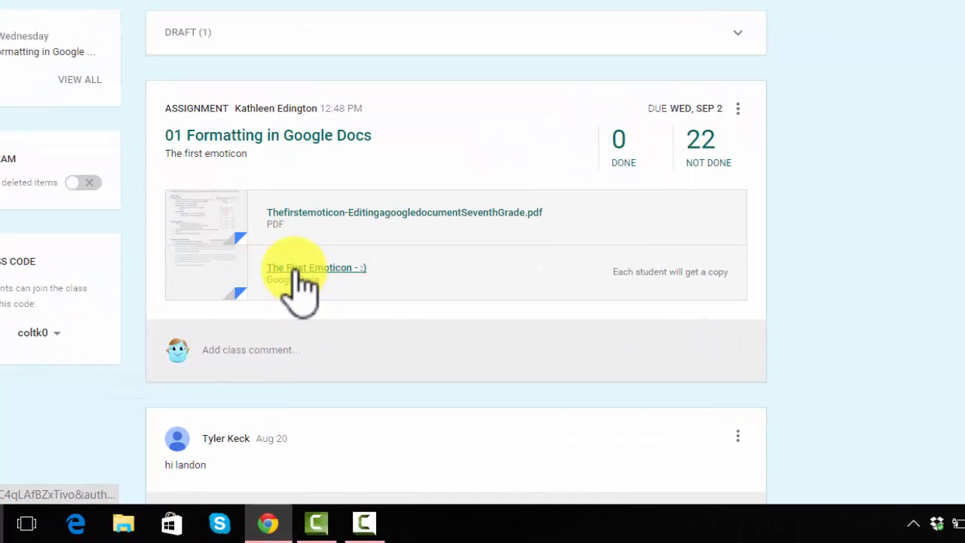
{"action": "left_click", "coordinate": [293, 269]}
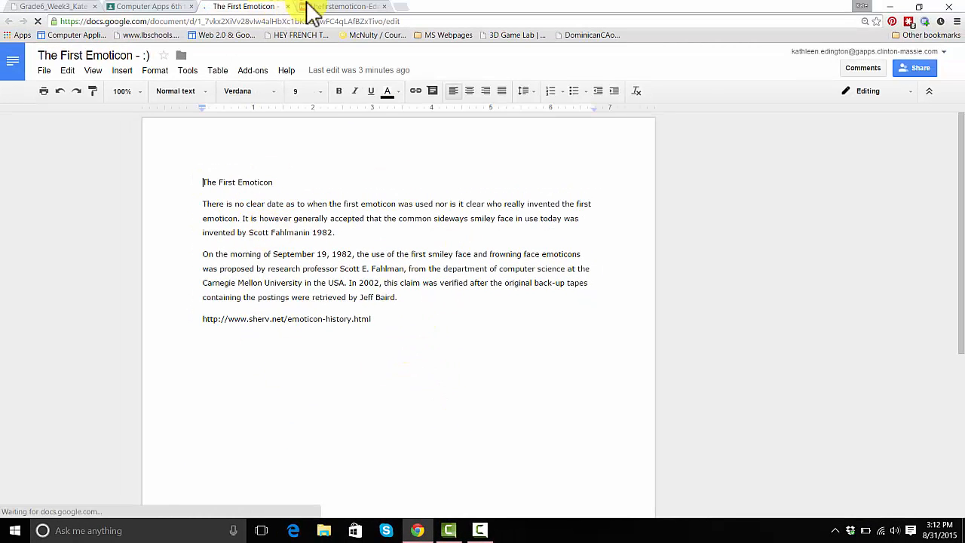
Move the instructions PDF into its own window beside the document
{"action": "left_click", "coordinate": [332, 7]}
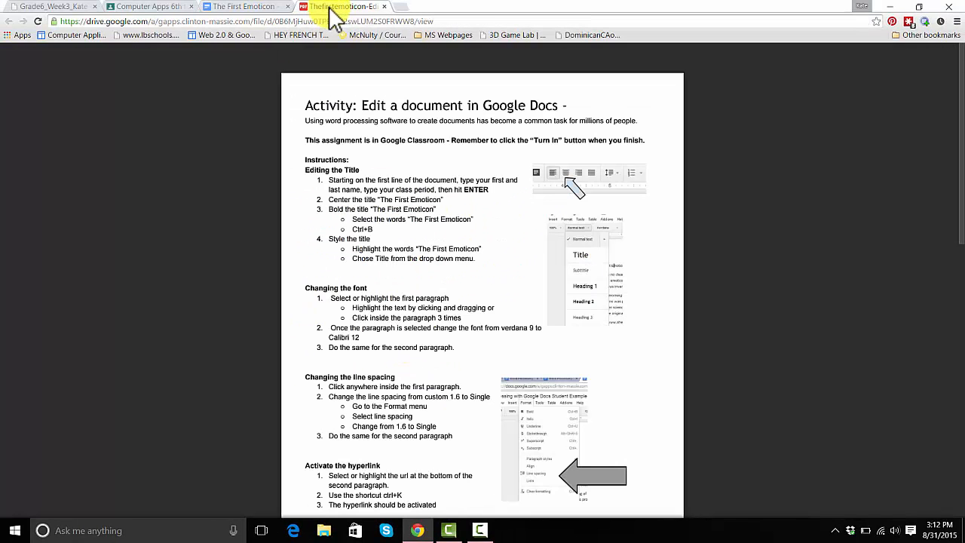
{"action": "left_click", "coordinate": [919, 8]}
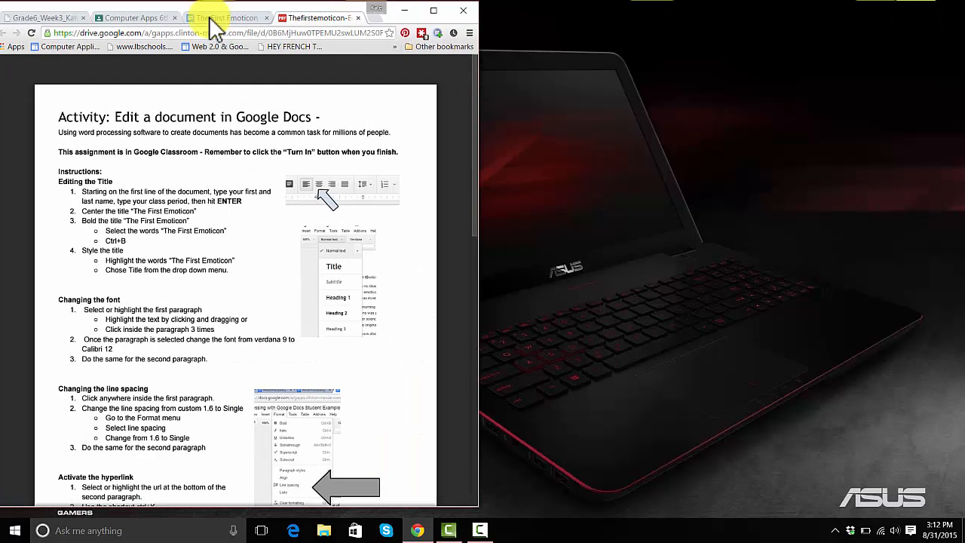
{"action": "left_click_drag", "start_coordinate": [298, 21], "coordinate": [797, 6]}
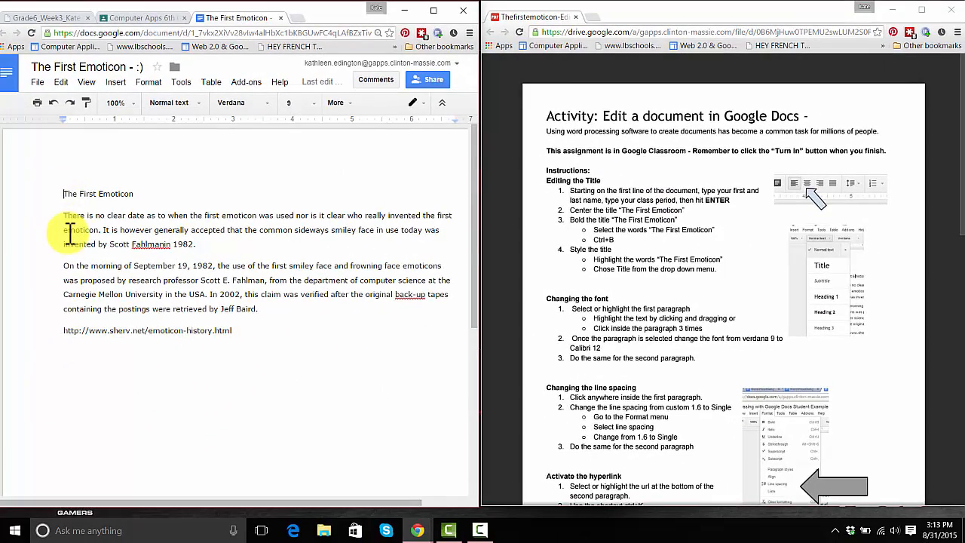
Add a first line with the student's name and class period 7 above the title
{"action": "left_click", "coordinate": [65, 195]}
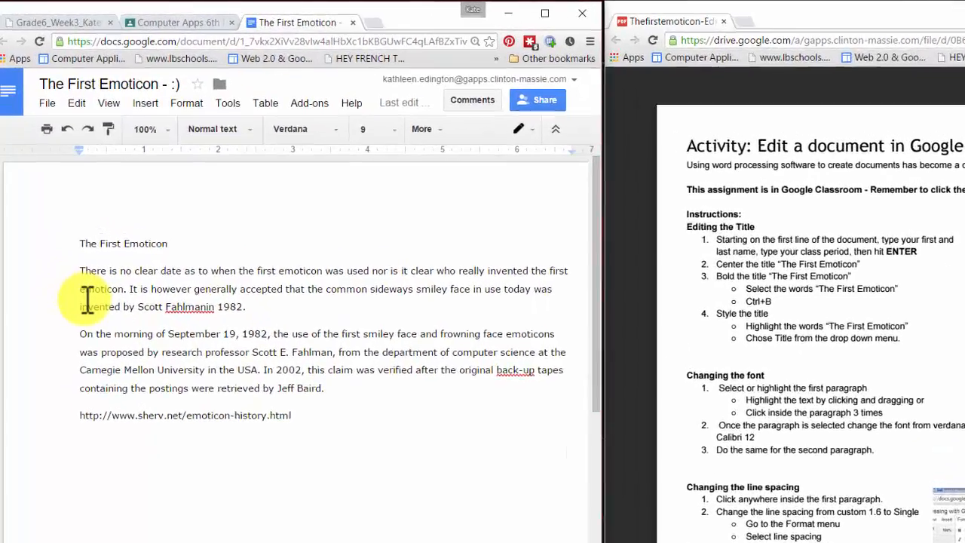
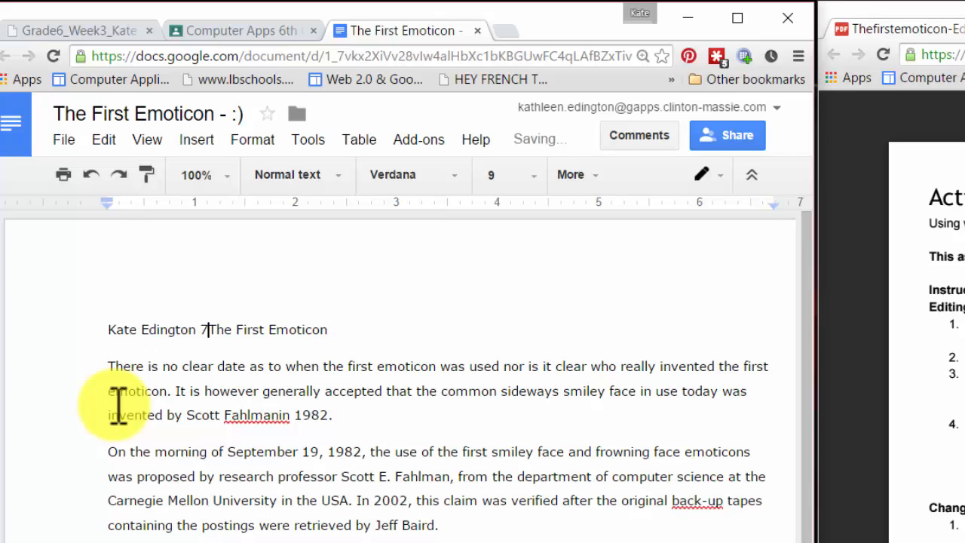
{"action": "key", "text": "Return"}
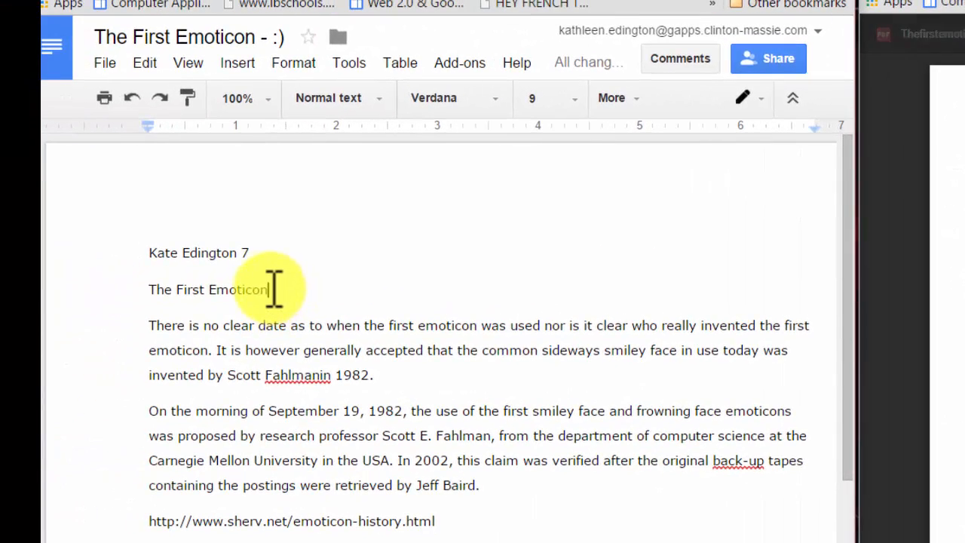
Center the title 'The First Emoticon' and make it bold
{"action": "left_click_drag", "start_coordinate": [274, 289], "coordinate": [156, 294]}
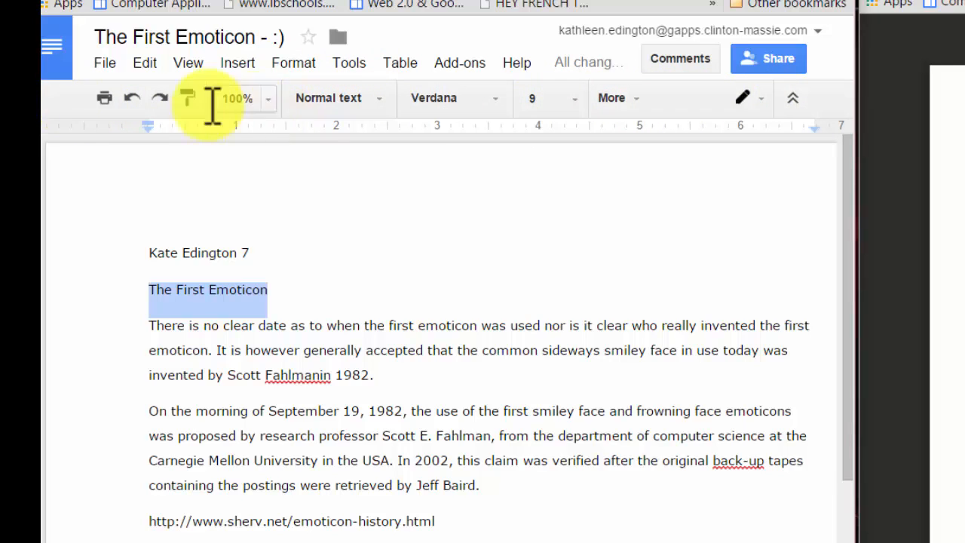
{"action": "left_click", "coordinate": [639, 97]}
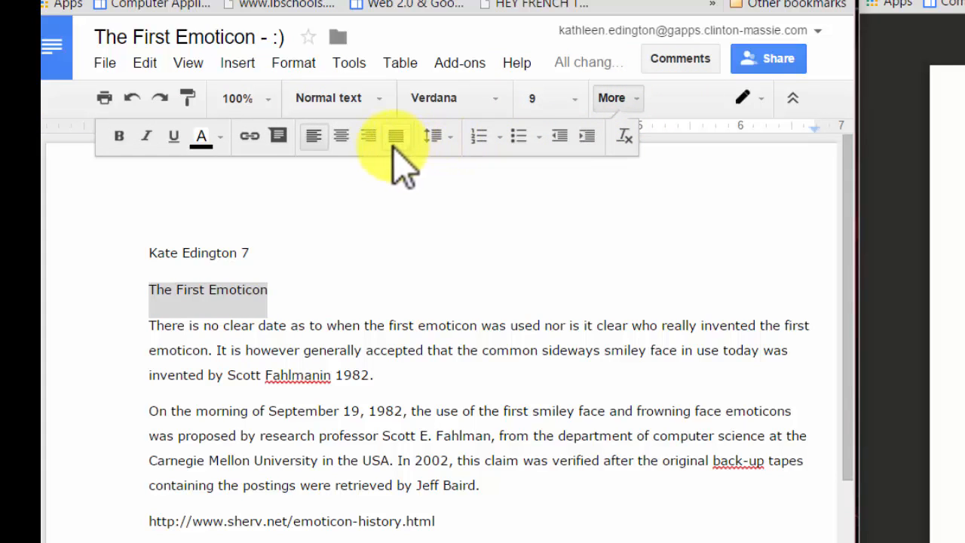
{"action": "left_click", "coordinate": [343, 137]}
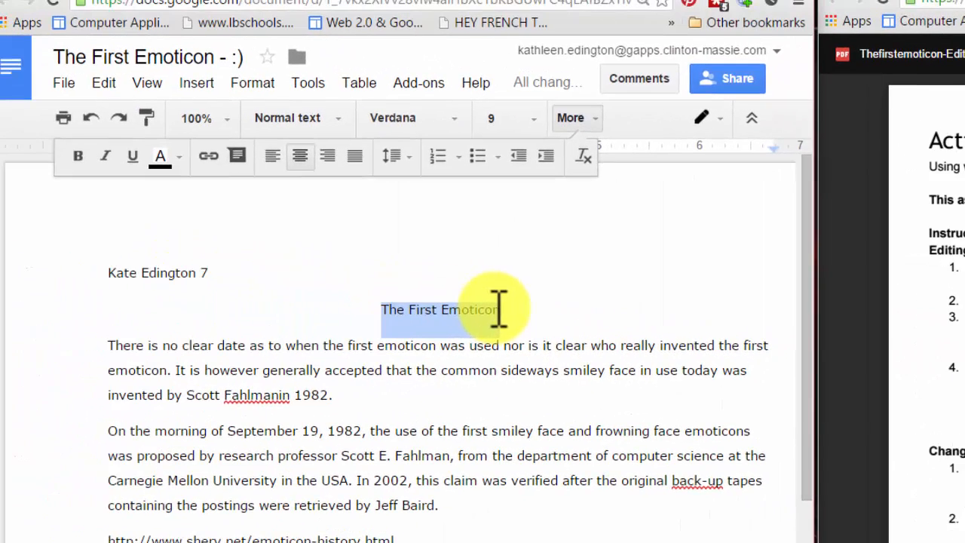
{"action": "key", "text": "ctrl+b"}
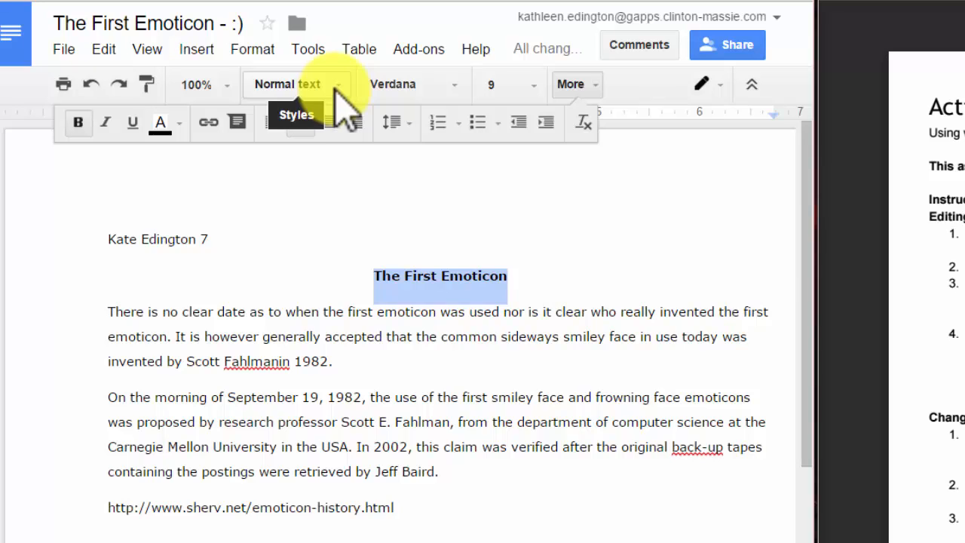
Apply the Title paragraph style to the 'The First Emoticon' heading
{"action": "left_click", "coordinate": [336, 87]}
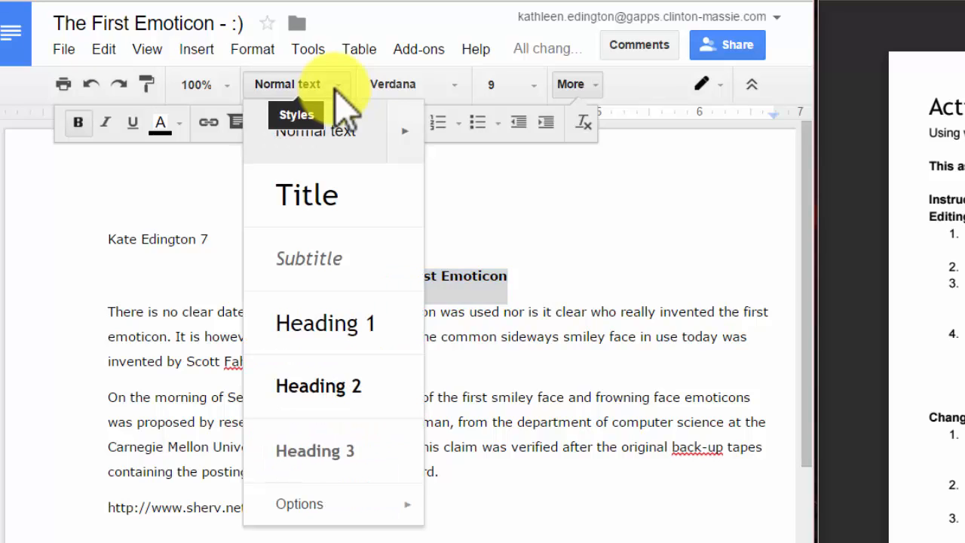
{"action": "left_click", "coordinate": [326, 211]}
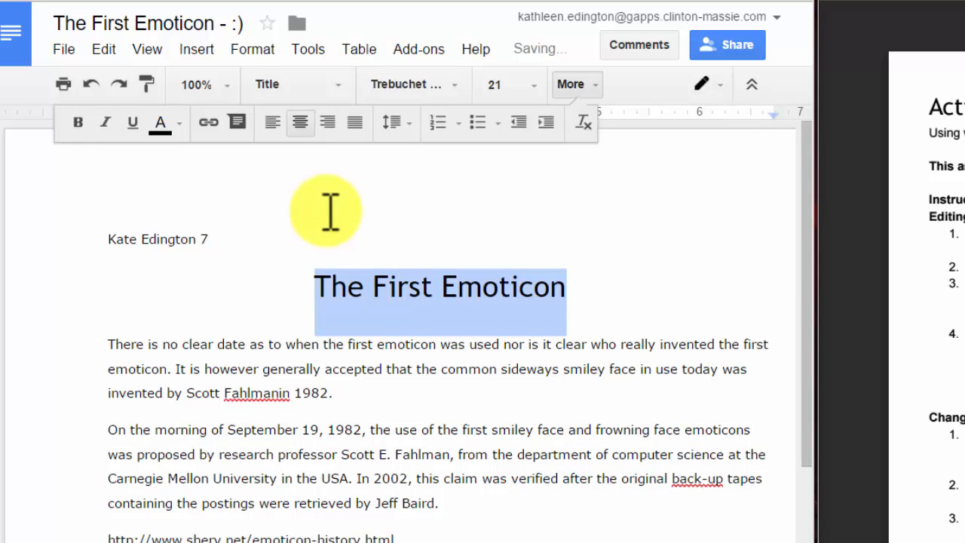
{"action": "left_click", "coordinate": [620, 288]}
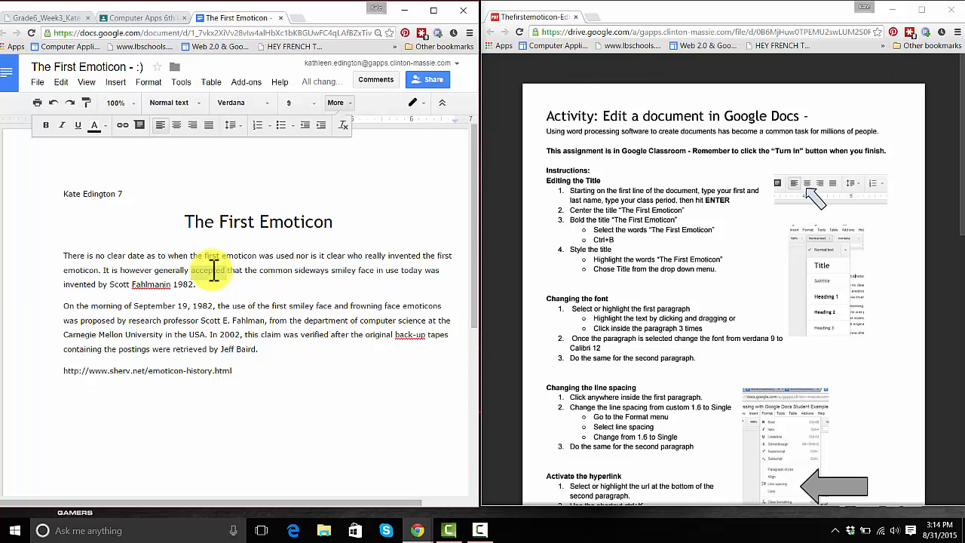
Change the first paragraph's font from Verdana 9 to Calibri at size 12
{"action": "triple_click", "coordinate": [214, 271]}
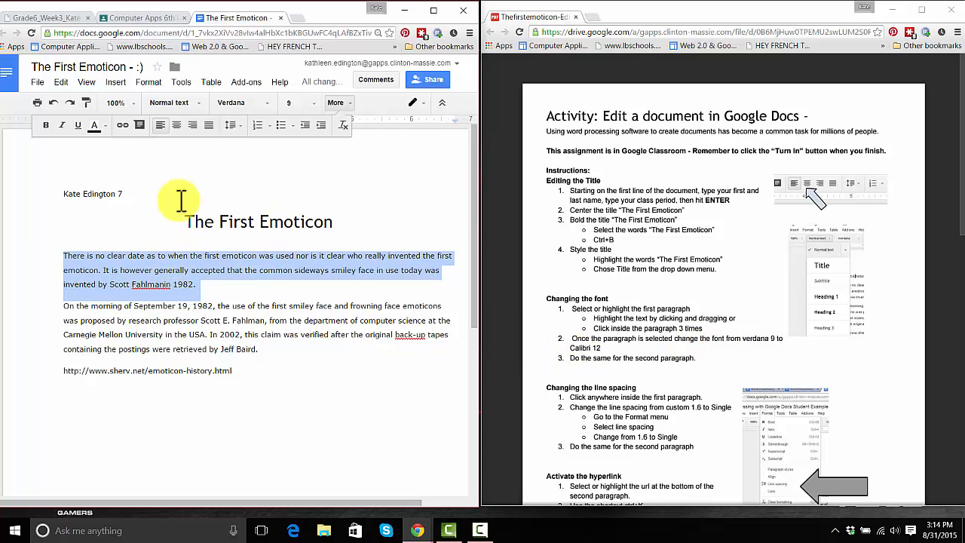
{"action": "left_click", "coordinate": [265, 103]}
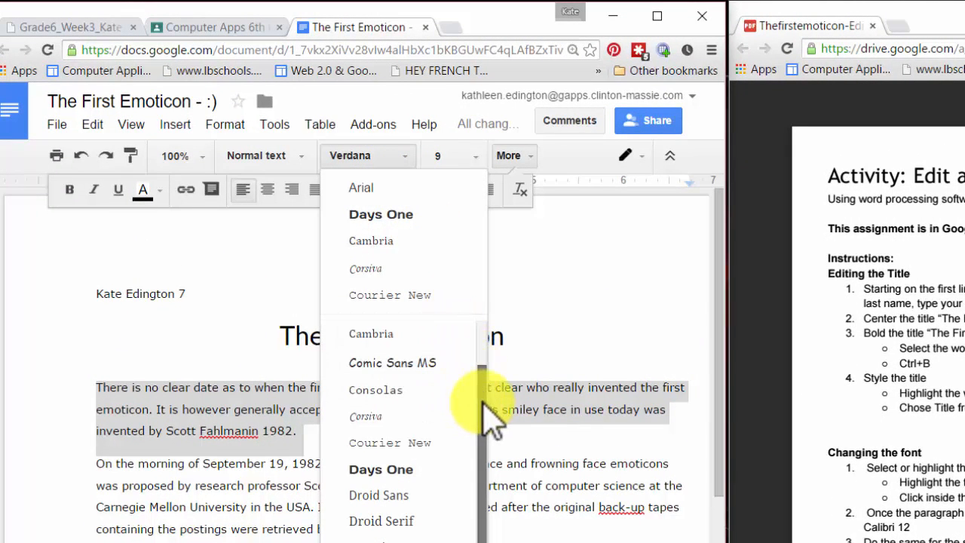
{"action": "scroll", "coordinate": [486, 396], "scroll_direction": "up", "scroll_amount": 1}
{"action": "left_click_drag", "start_coordinate": [483, 389], "coordinate": [483, 356]}
{"action": "left_click", "coordinate": [381, 361]}
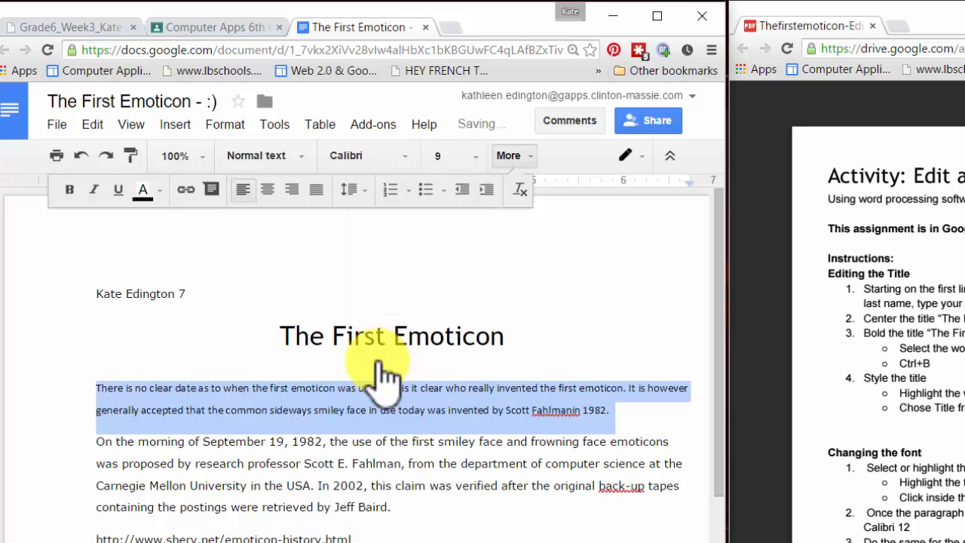
{"action": "left_click", "coordinate": [473, 157]}
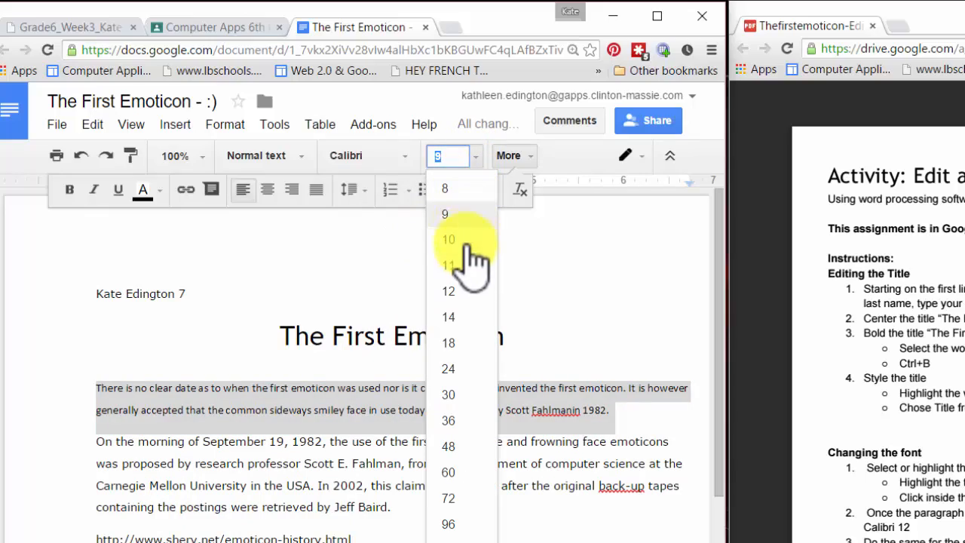
{"action": "left_click", "coordinate": [449, 293]}
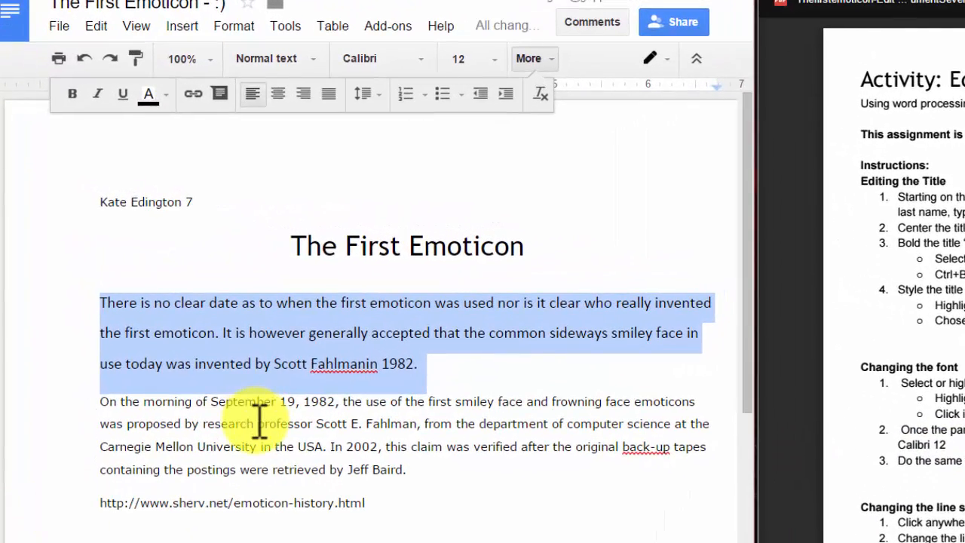
{"action": "left_click", "coordinate": [256, 424]}
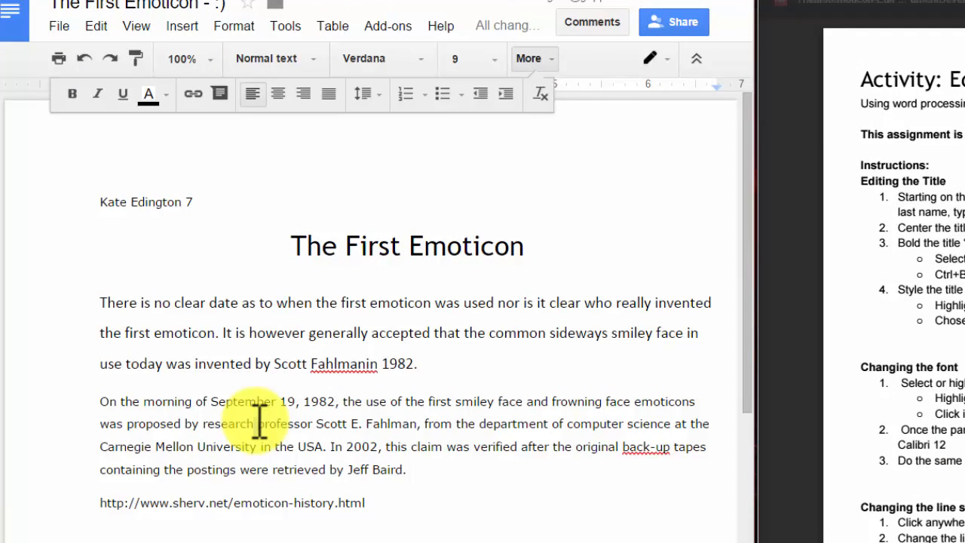
{"action": "triple_click", "coordinate": [299, 424]}
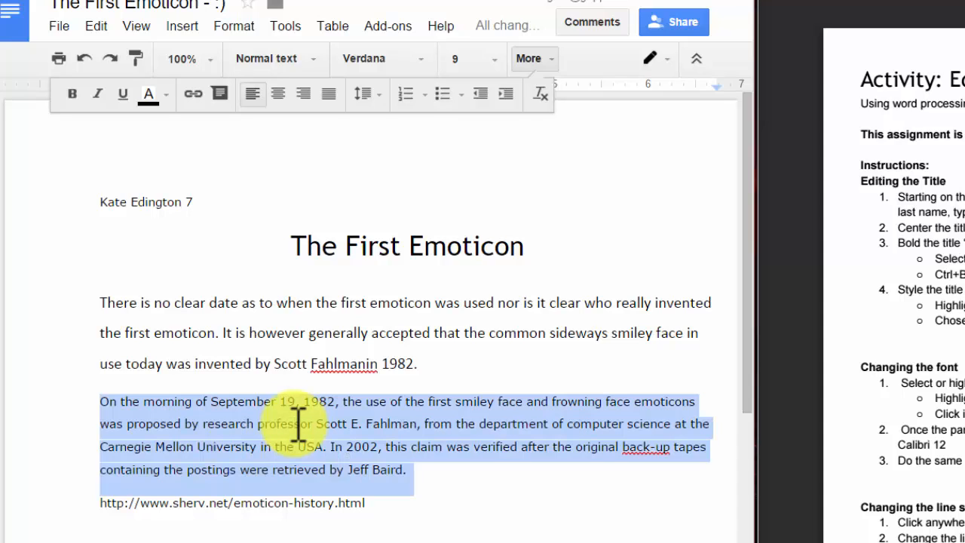
{"action": "left_click", "coordinate": [427, 74]}
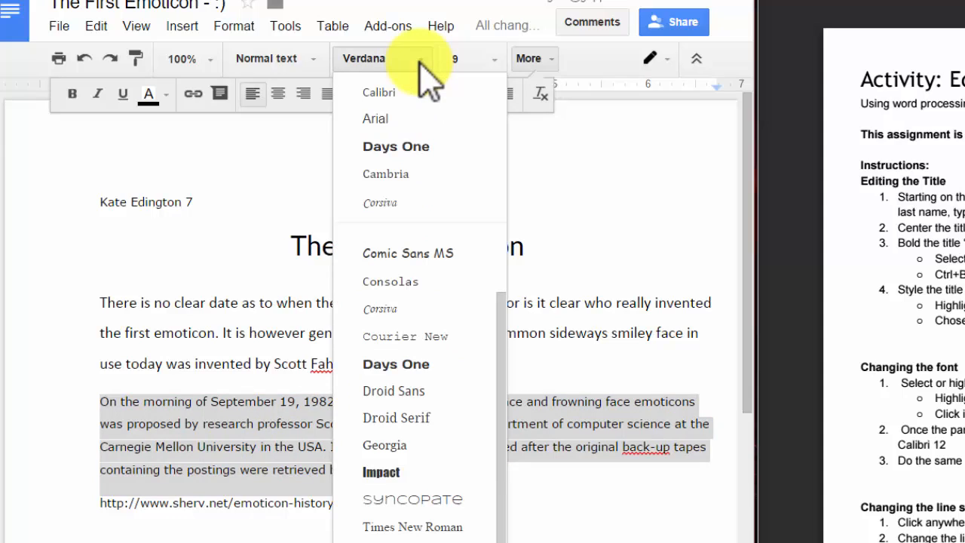
{"action": "left_click", "coordinate": [416, 91]}
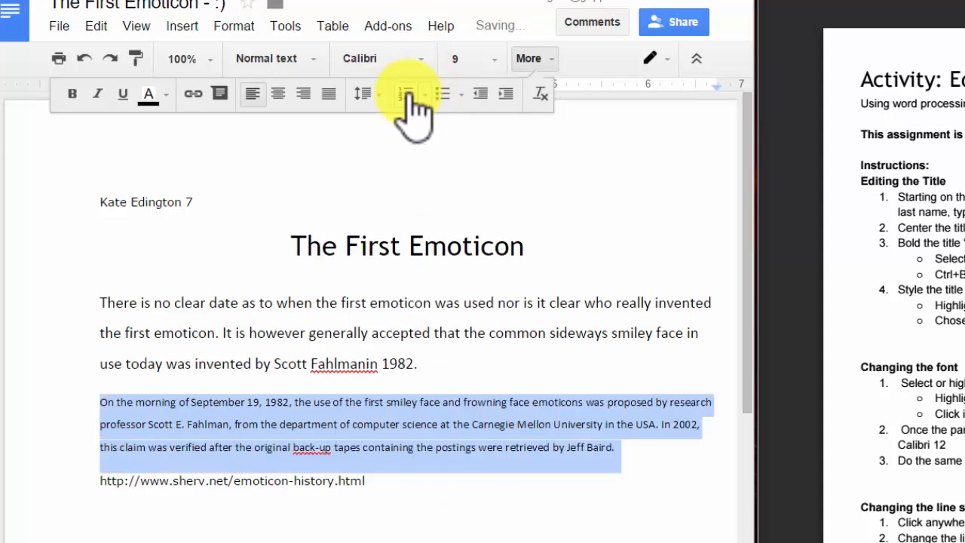
{"action": "left_click", "coordinate": [495, 62]}
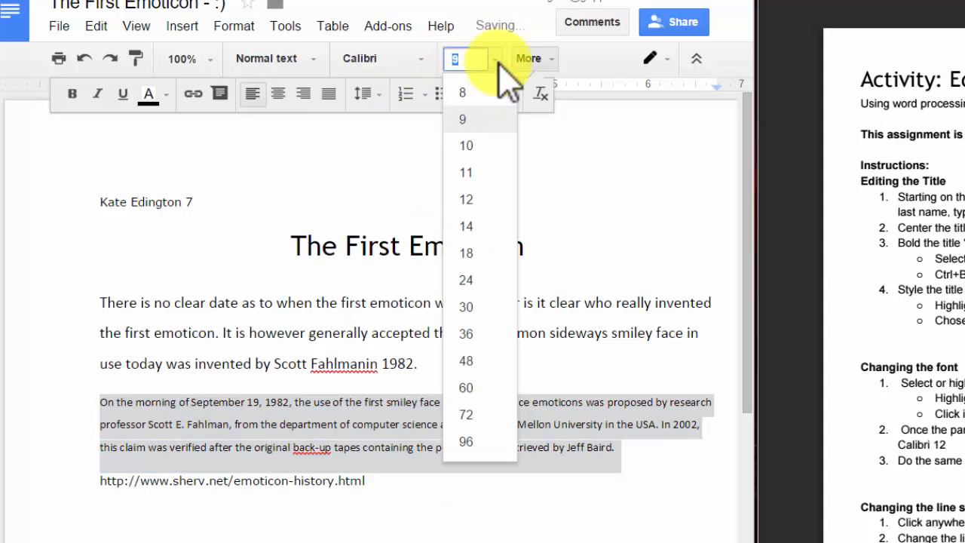
{"action": "left_click", "coordinate": [468, 201]}
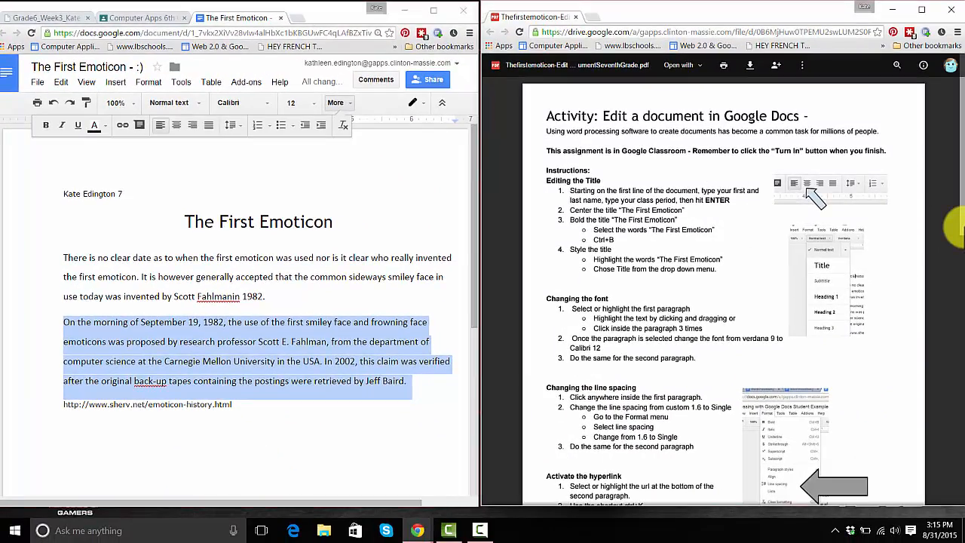
{"action": "left_click_drag", "start_coordinate": [959, 230], "coordinate": [959, 261]}
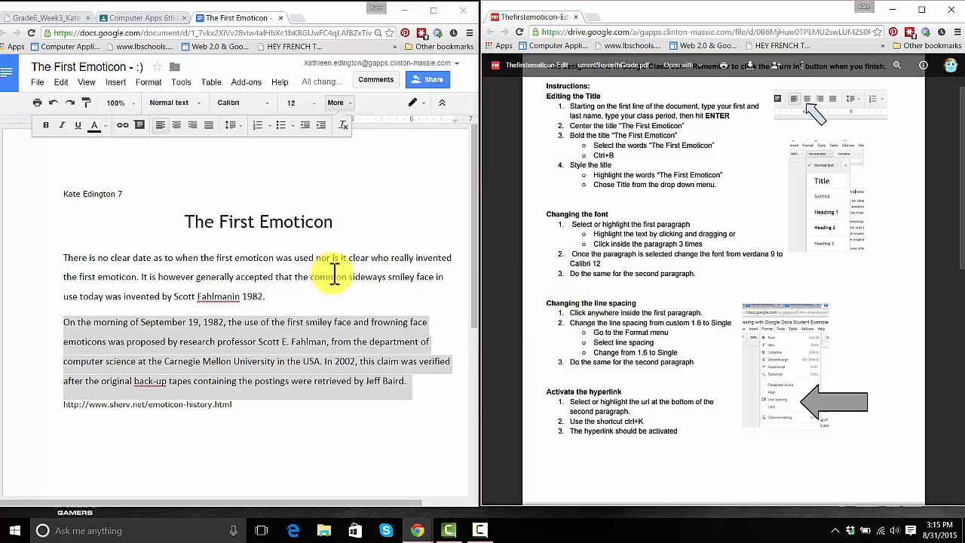
Set line spacing to Single for the first and second body paragraphs
{"action": "left_click", "coordinate": [260, 258]}
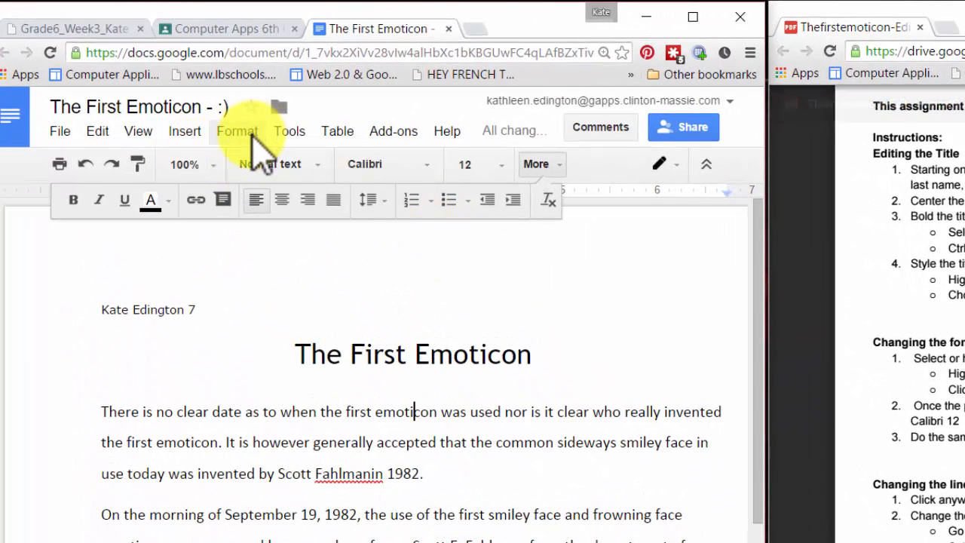
{"action": "left_click", "coordinate": [254, 134]}
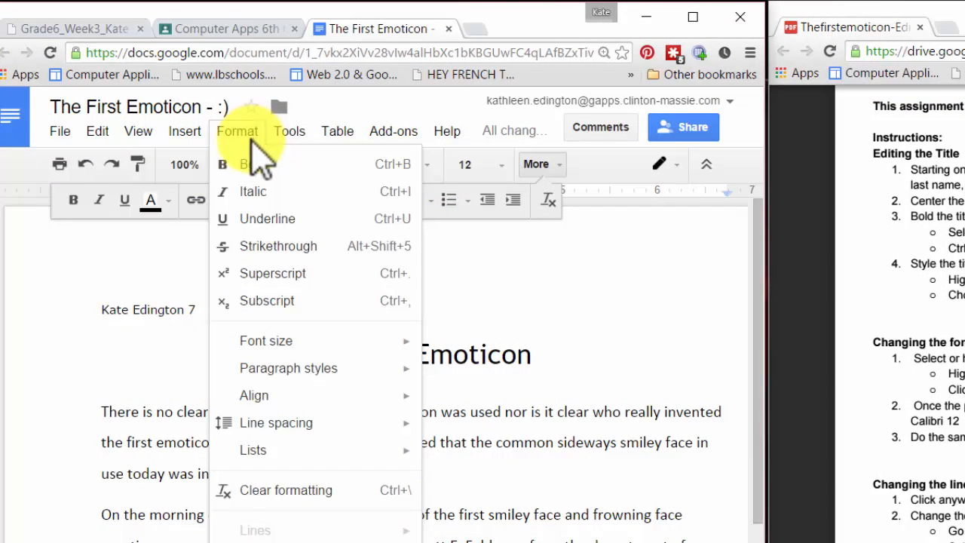
{"action": "mouse_move", "coordinate": [296, 428]}
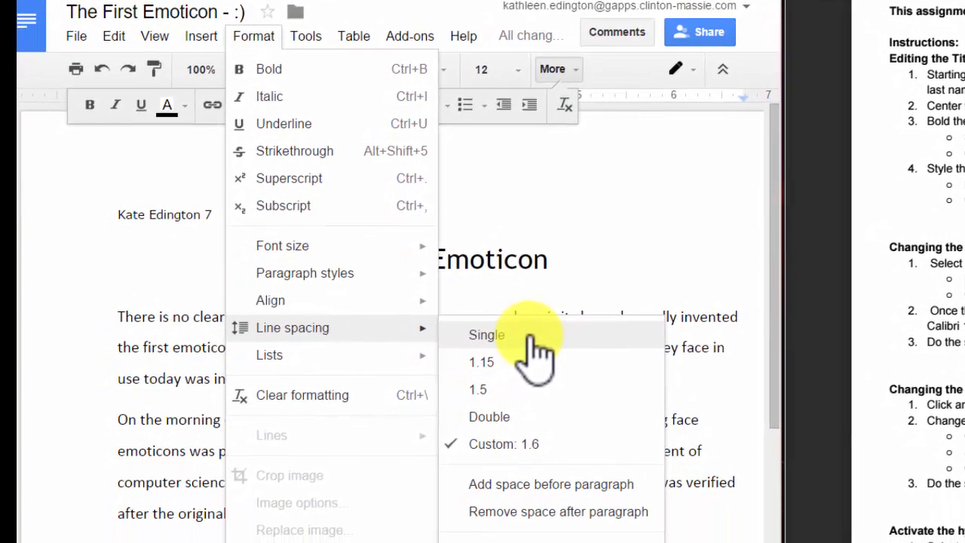
{"action": "left_click", "coordinate": [538, 355]}
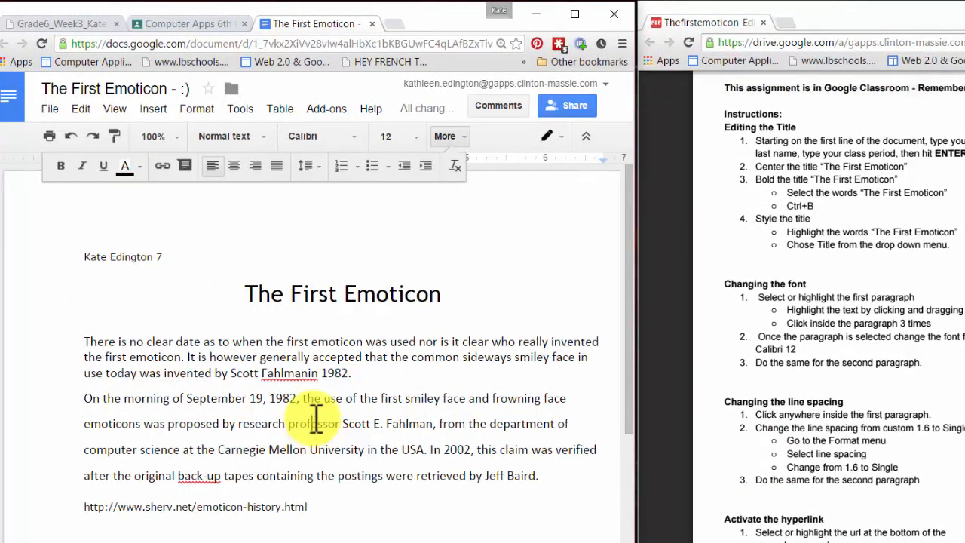
{"action": "left_click", "coordinate": [314, 421]}
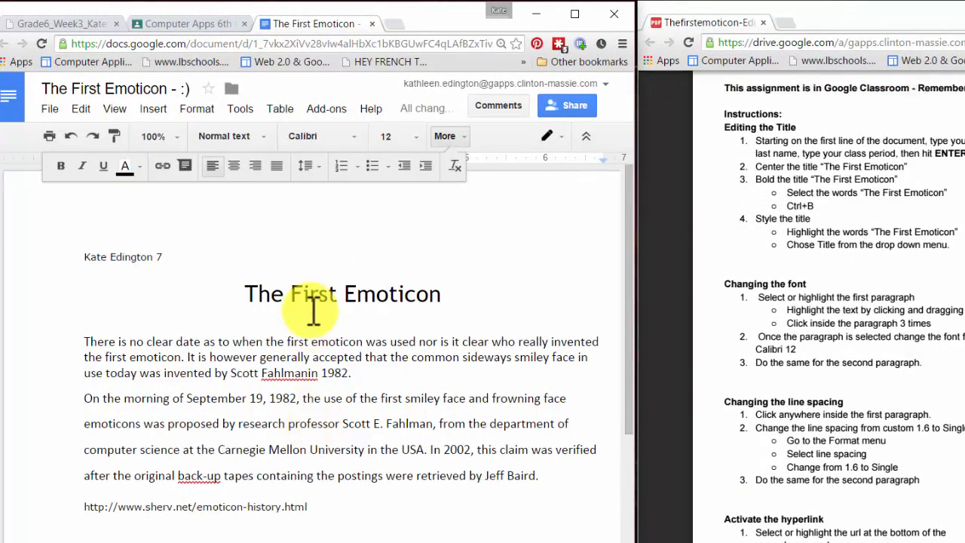
{"action": "left_click", "coordinate": [198, 109]}
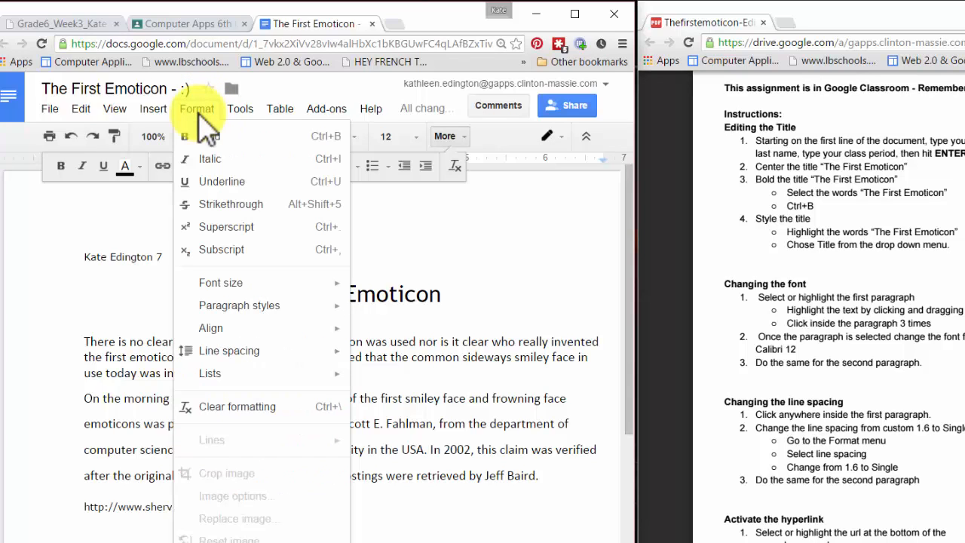
{"action": "mouse_move", "coordinate": [235, 354]}
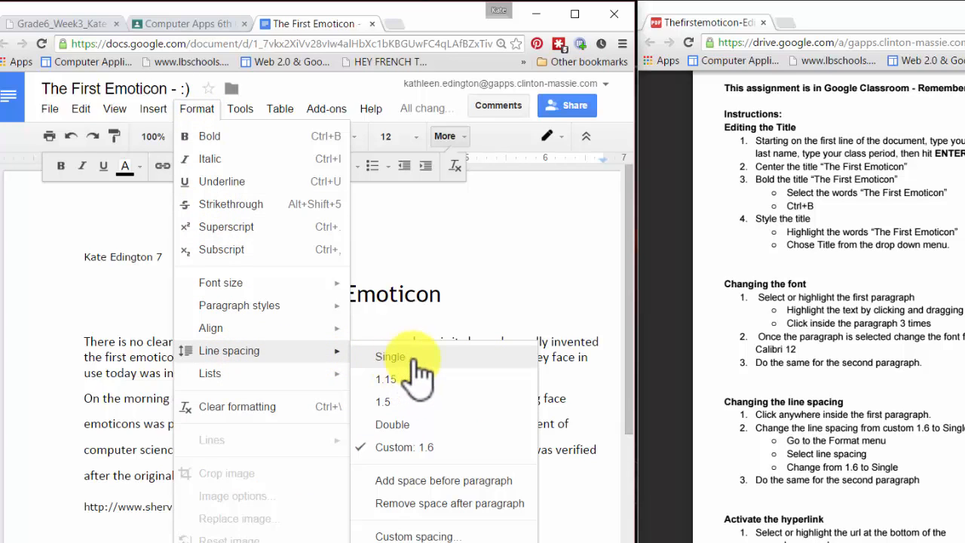
{"action": "left_click", "coordinate": [428, 361]}
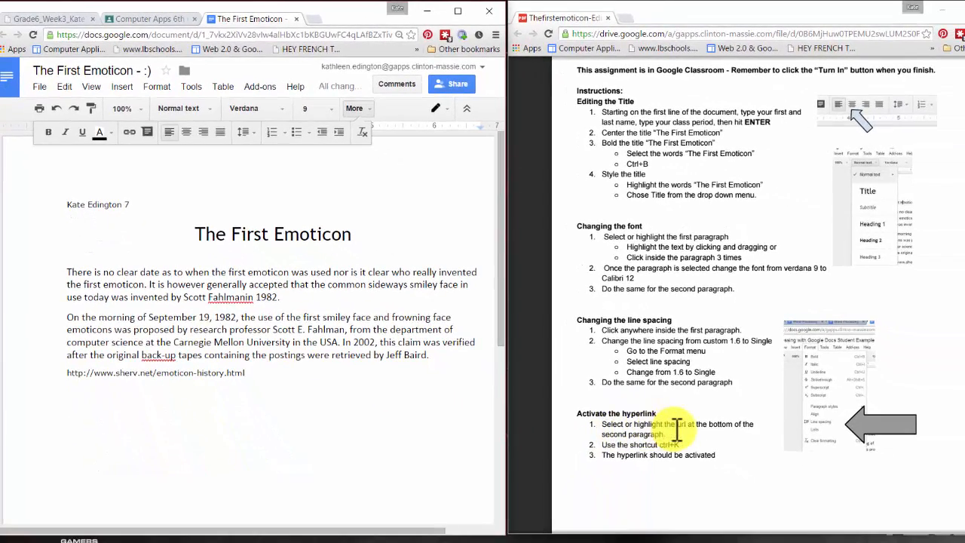
Make the sherv.net source URL a live hyperlink with Ctrl+K
{"action": "double_click", "coordinate": [214, 375]}
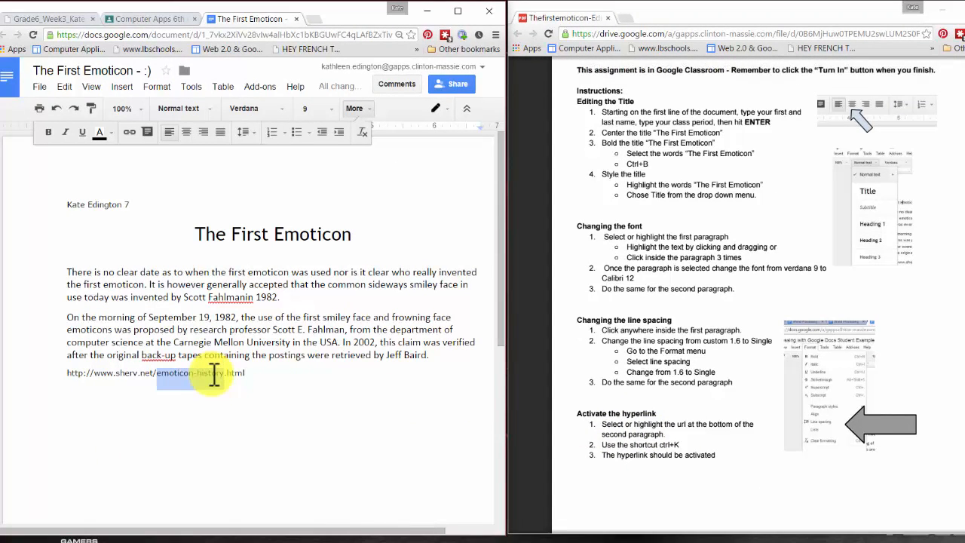
{"action": "left_click", "coordinate": [254, 375]}
{"action": "left_click_drag", "start_coordinate": [253, 374], "coordinate": [59, 375]}
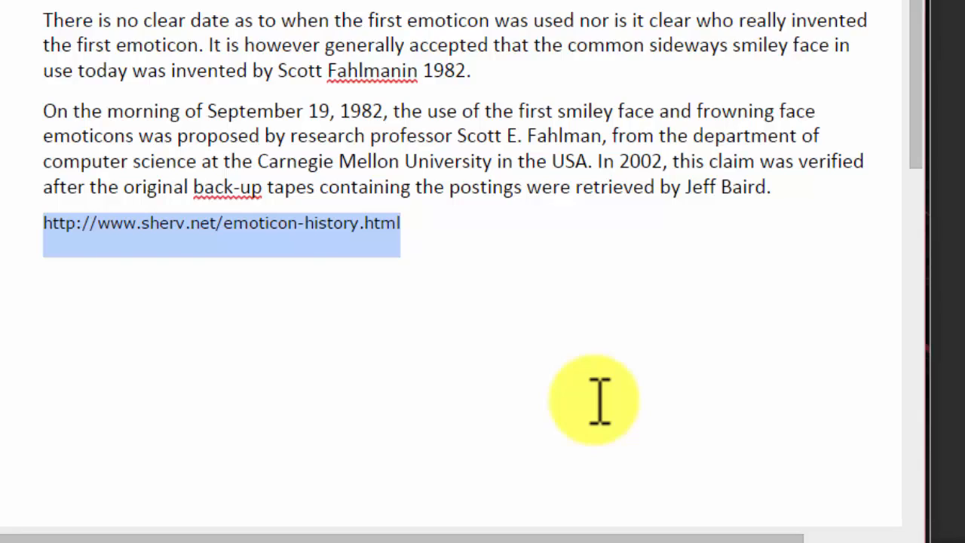
{"action": "key", "text": "ctrl+k"}
{"action": "key", "text": "Return"}
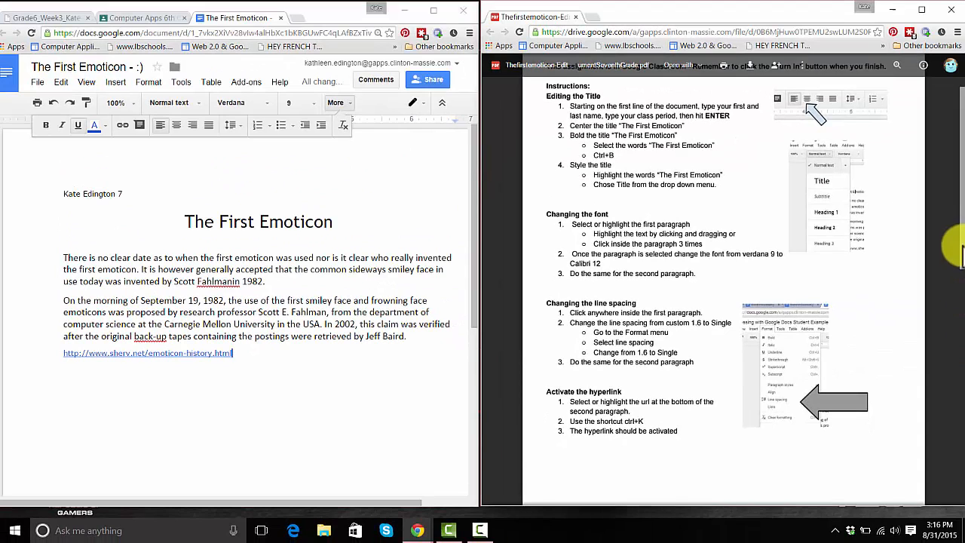
Insert the white smiling face ☺ emoji from Special characters at the end of the title
{"action": "scroll", "coordinate": [956, 245], "scroll_direction": "down", "scroll_amount": 5}
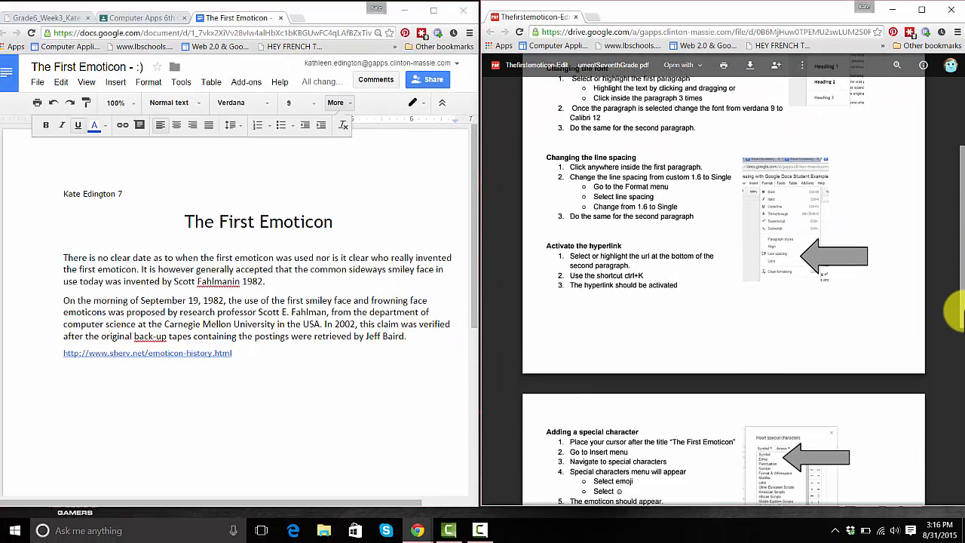
{"action": "left_click_drag", "start_coordinate": [963, 350], "coordinate": [963, 362]}
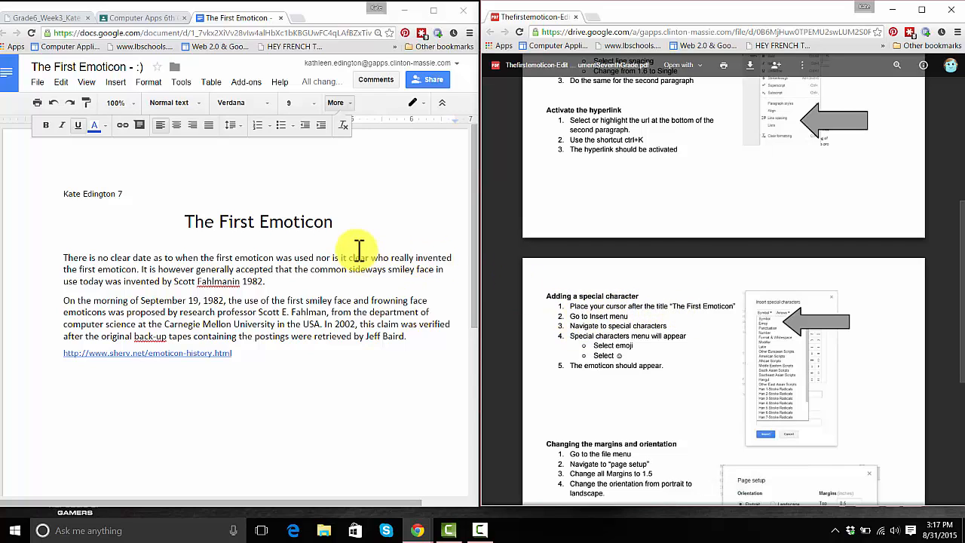
{"action": "left_click", "coordinate": [343, 221]}
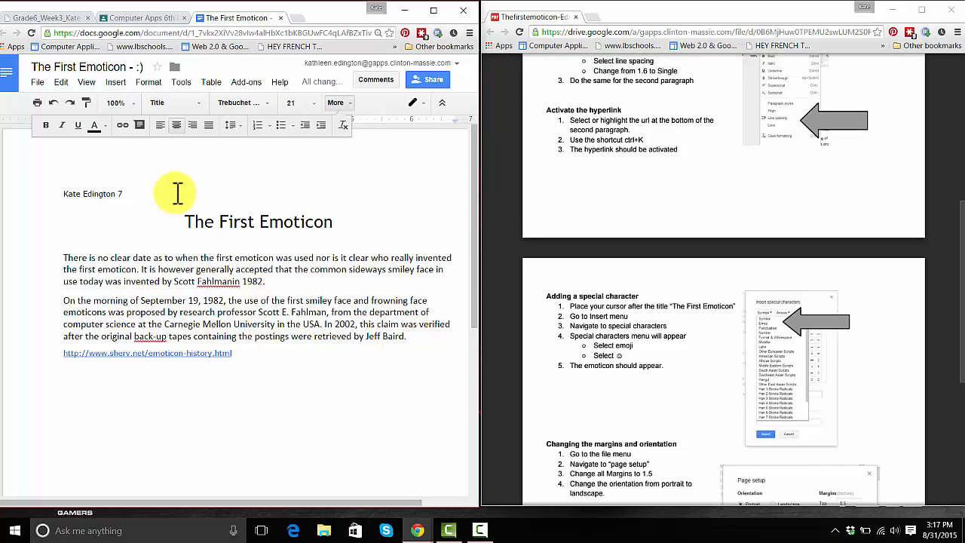
{"action": "left_click", "coordinate": [116, 82]}
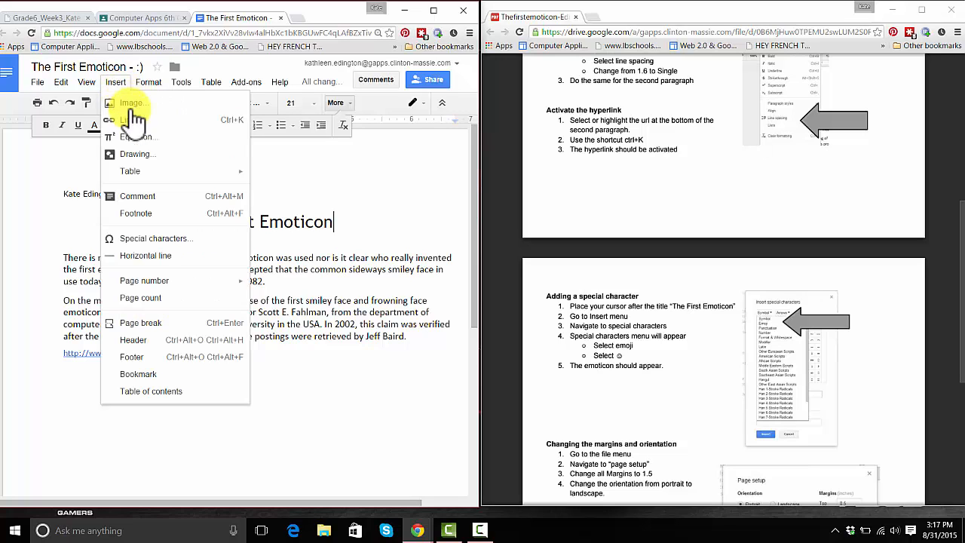
{"action": "left_click", "coordinate": [159, 239]}
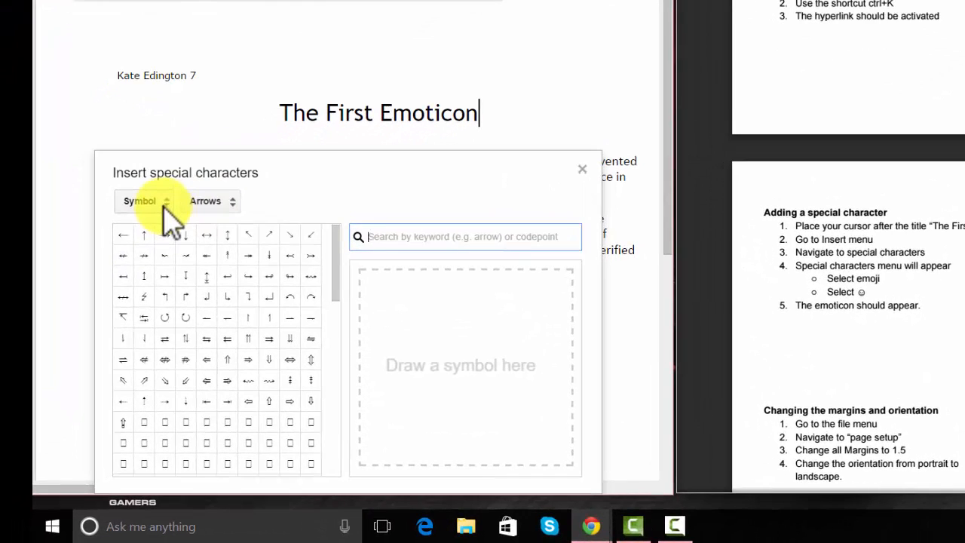
{"action": "left_click", "coordinate": [163, 205]}
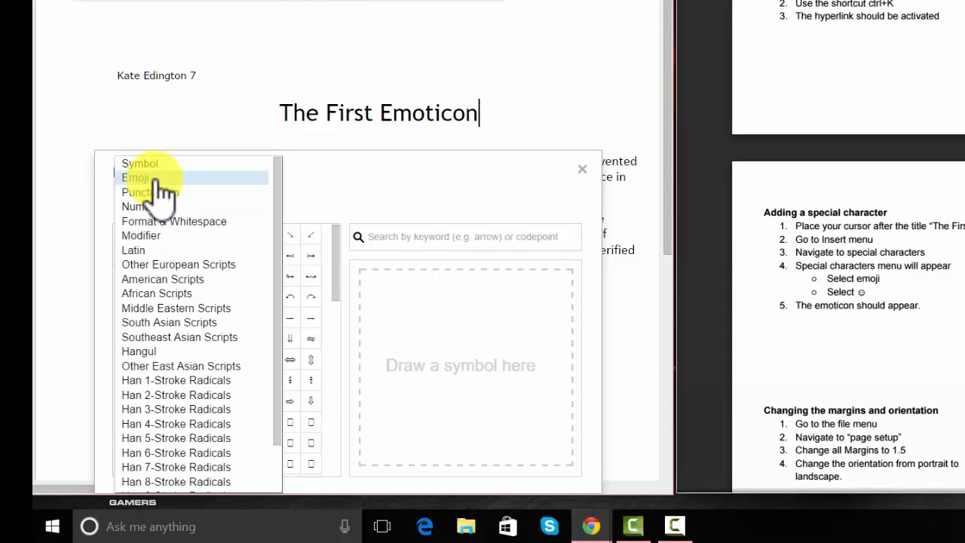
{"action": "left_click", "coordinate": [162, 181]}
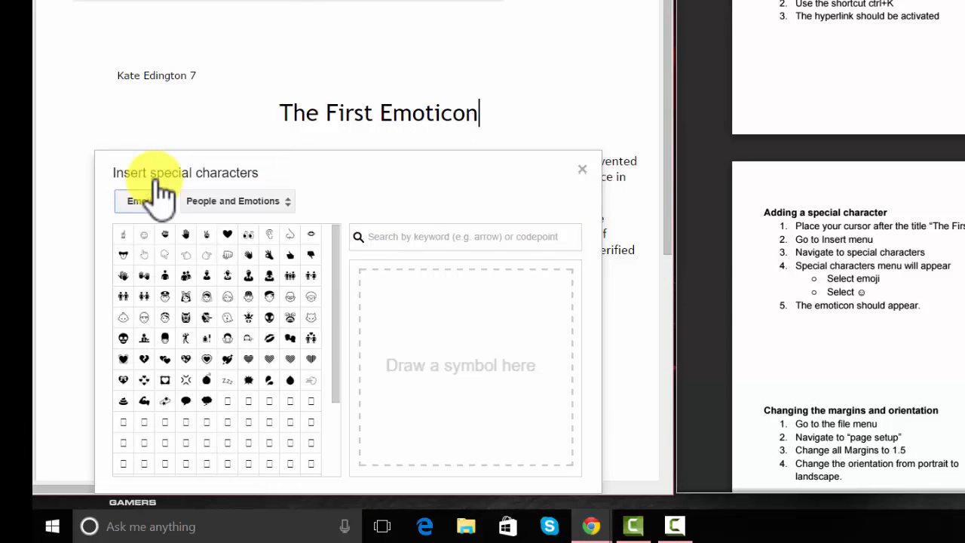
{"action": "left_click", "coordinate": [146, 237]}
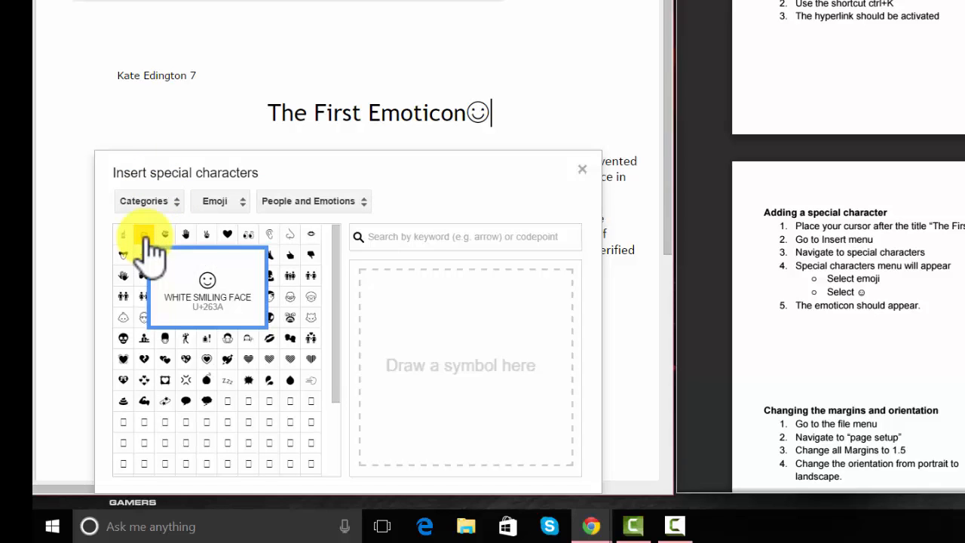
{"action": "left_click", "coordinate": [515, 75]}
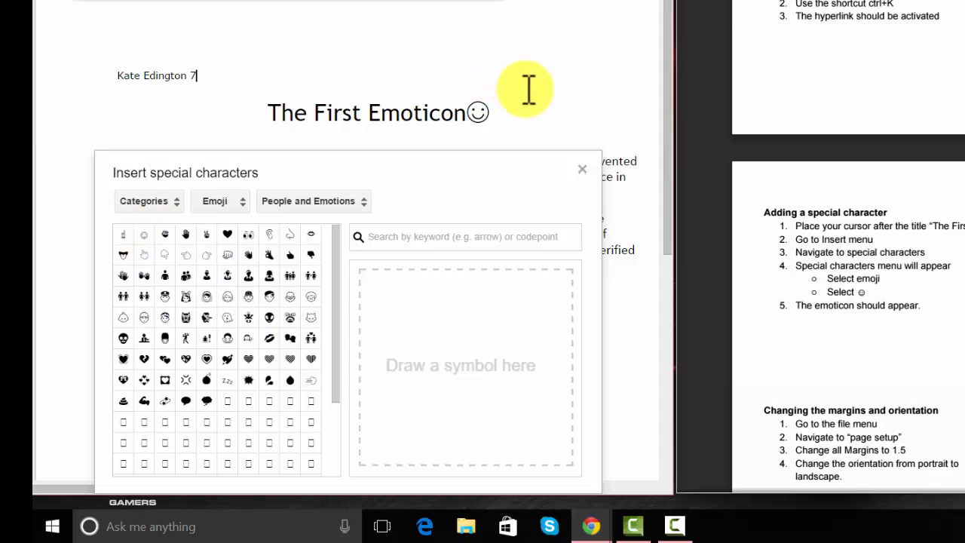
{"action": "left_click", "coordinate": [582, 169]}
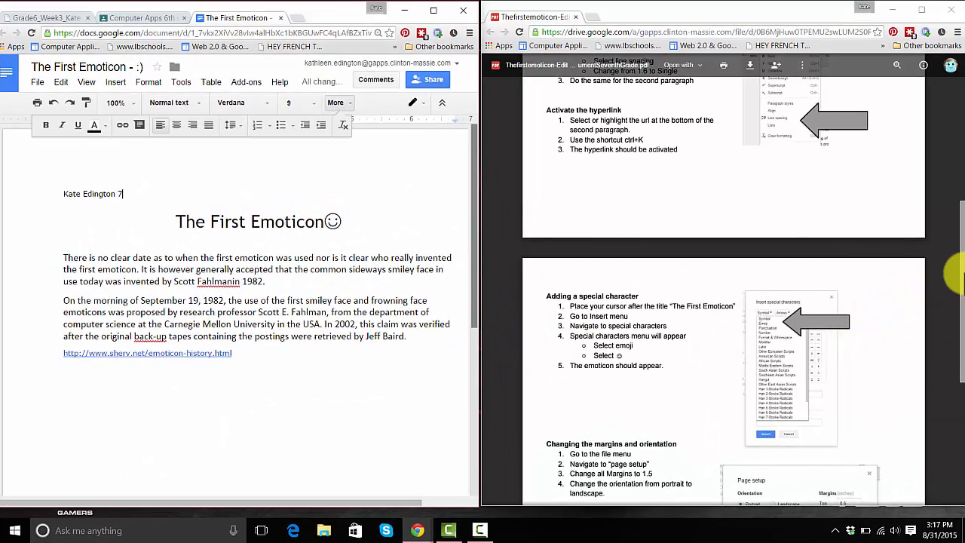
In Page setup, set Top, Bottom, Left and Right margins to 1.5 inches and choose Landscape
{"action": "scroll", "coordinate": [952, 339], "scroll_direction": "down", "scroll_amount": 3}
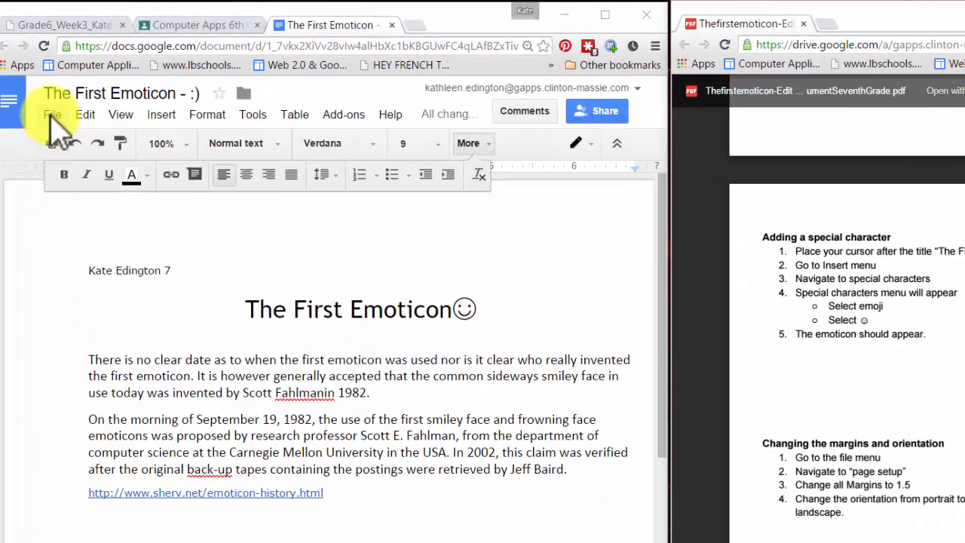
{"action": "left_click", "coordinate": [51, 117]}
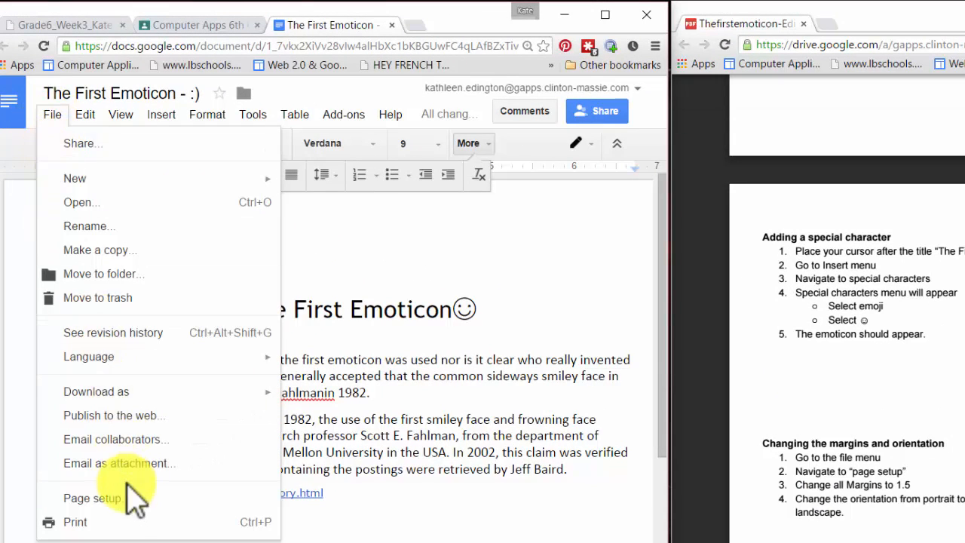
{"action": "left_click", "coordinate": [92, 499]}
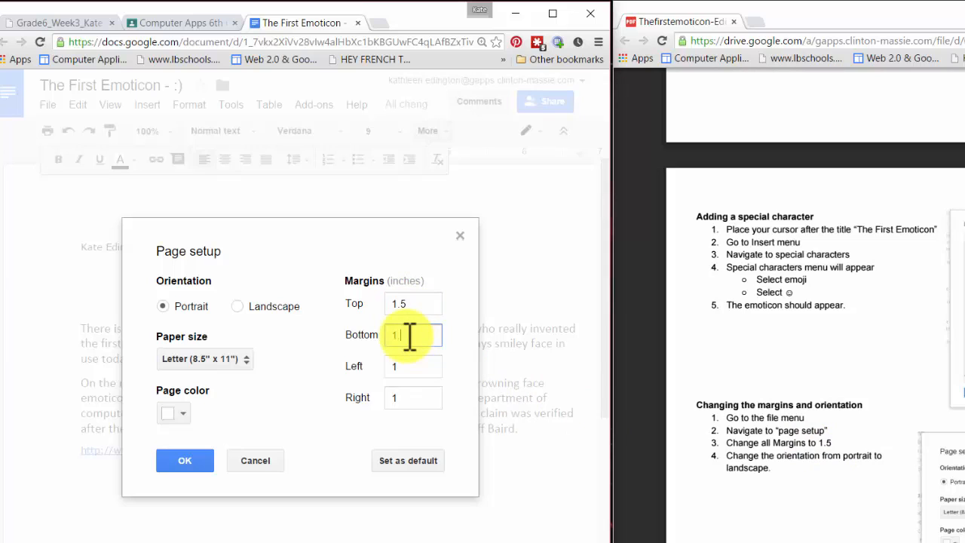
{"action": "left_click", "coordinate": [409, 366]}
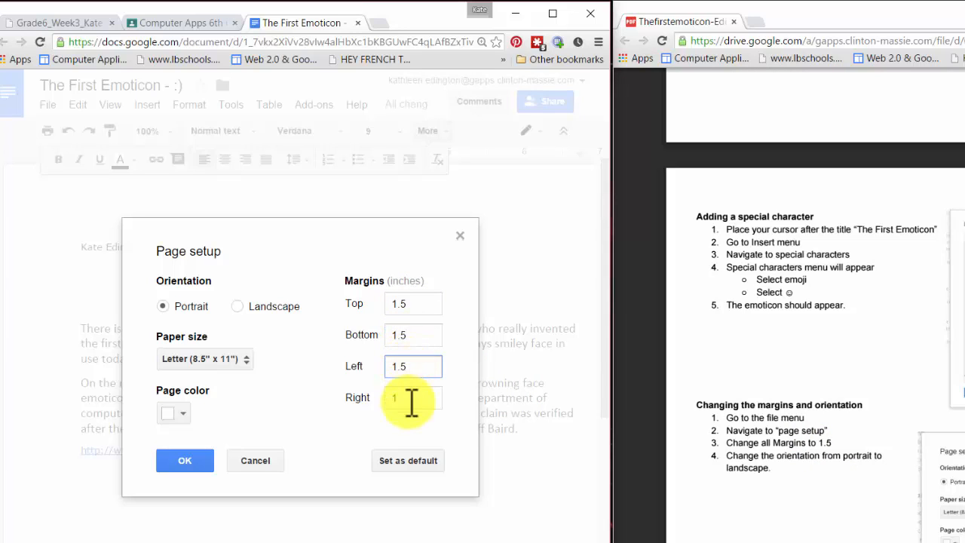
{"action": "left_click", "coordinate": [413, 403]}
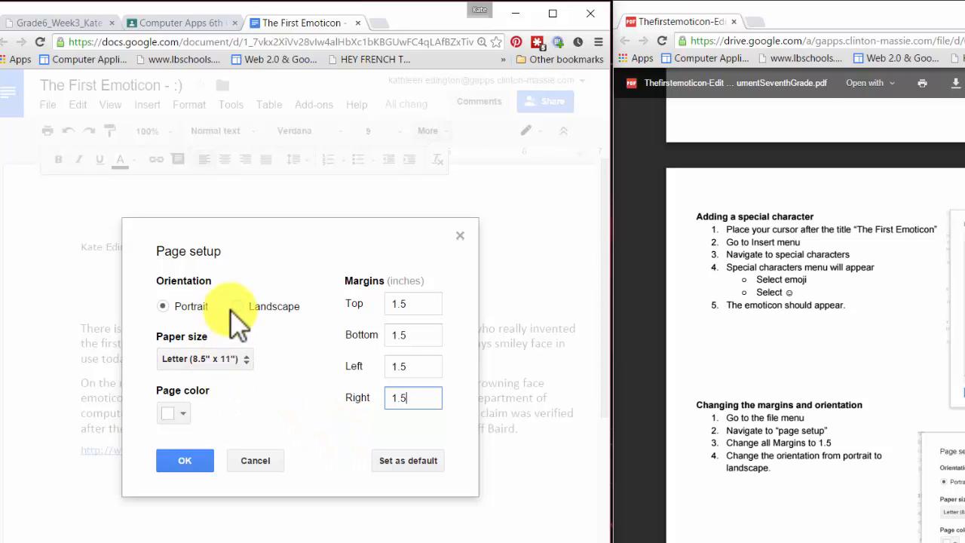
{"action": "left_click", "coordinate": [238, 357]}
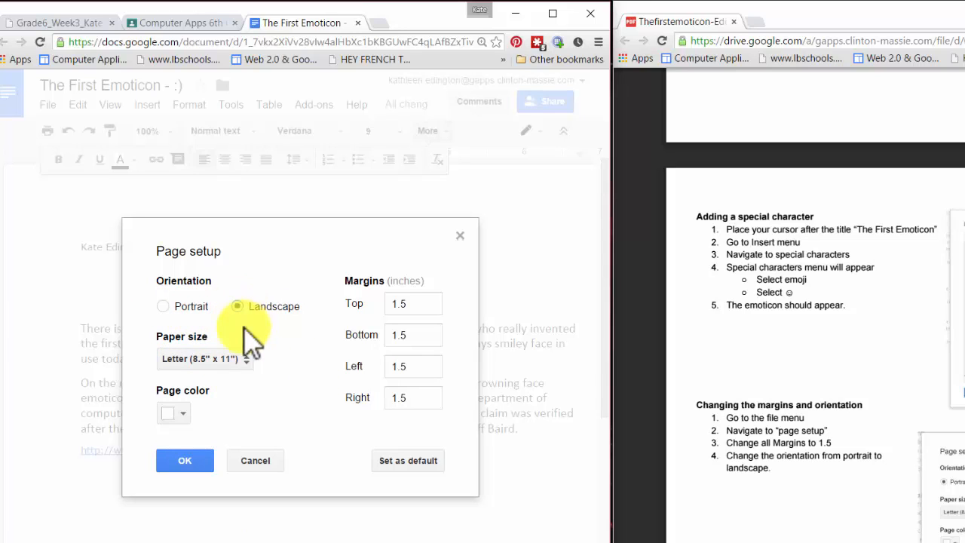
{"action": "left_click", "coordinate": [176, 468]}
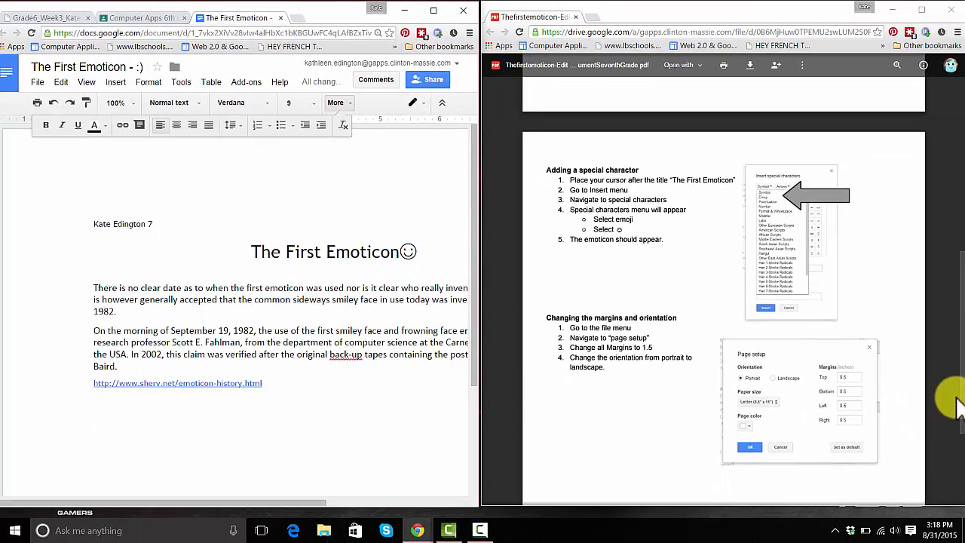
{"action": "left_click_drag", "start_coordinate": [957, 400], "coordinate": [957, 471]}
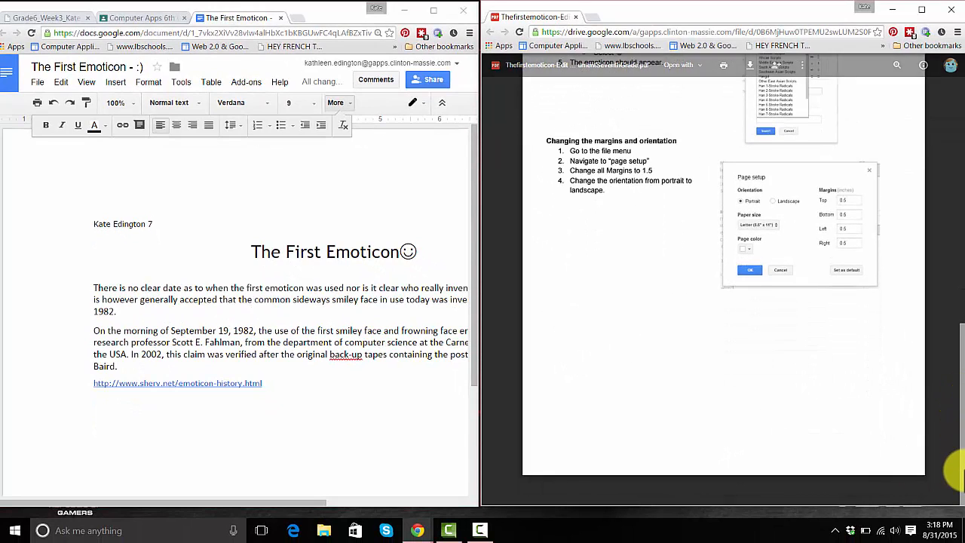